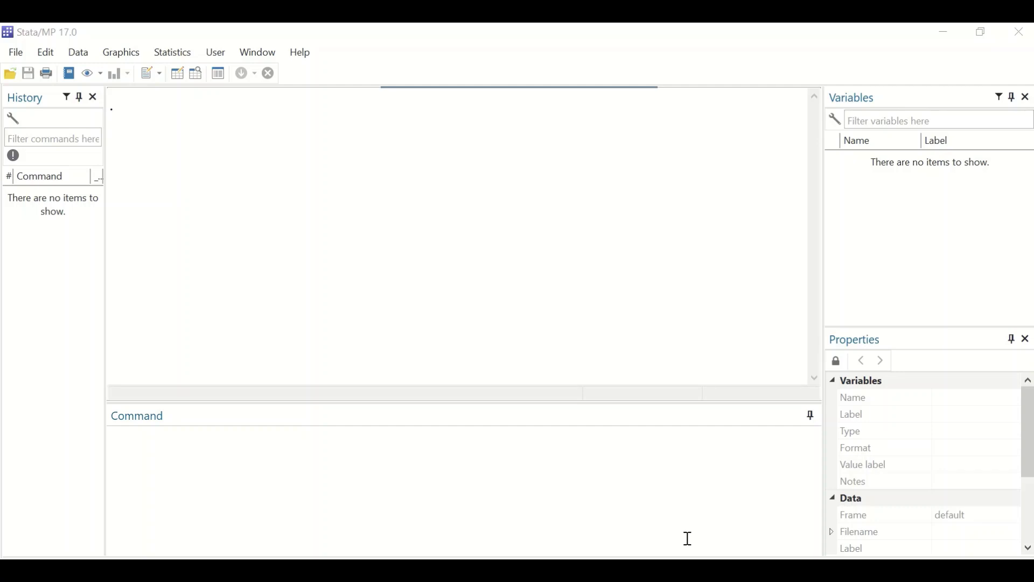
Begin a power twomeans command with means 45.6 and 48.3 and the options sd1(17.7) and sd2(18.6).
click(225, 481)
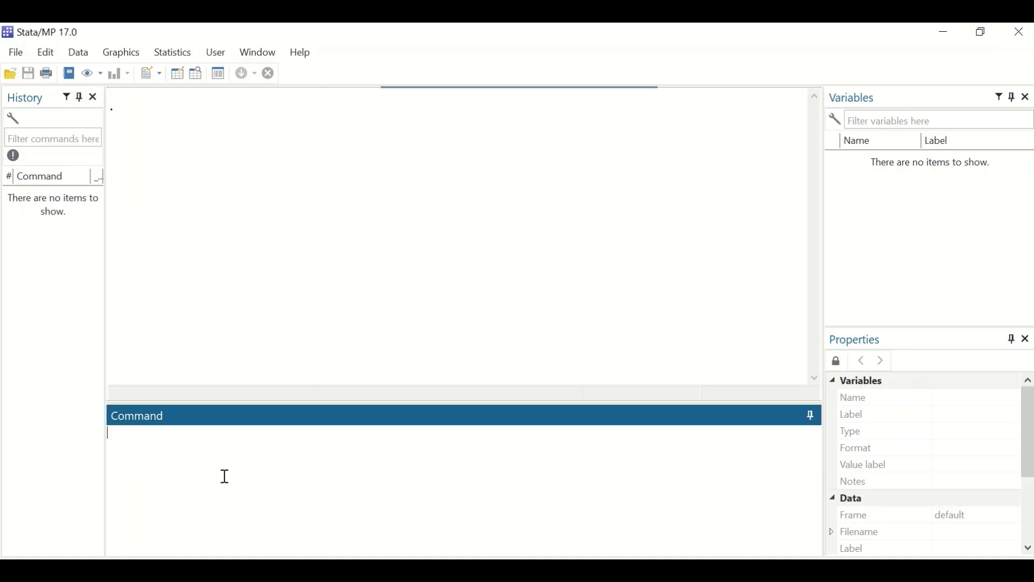
text(power twomeans)
text(45.6)
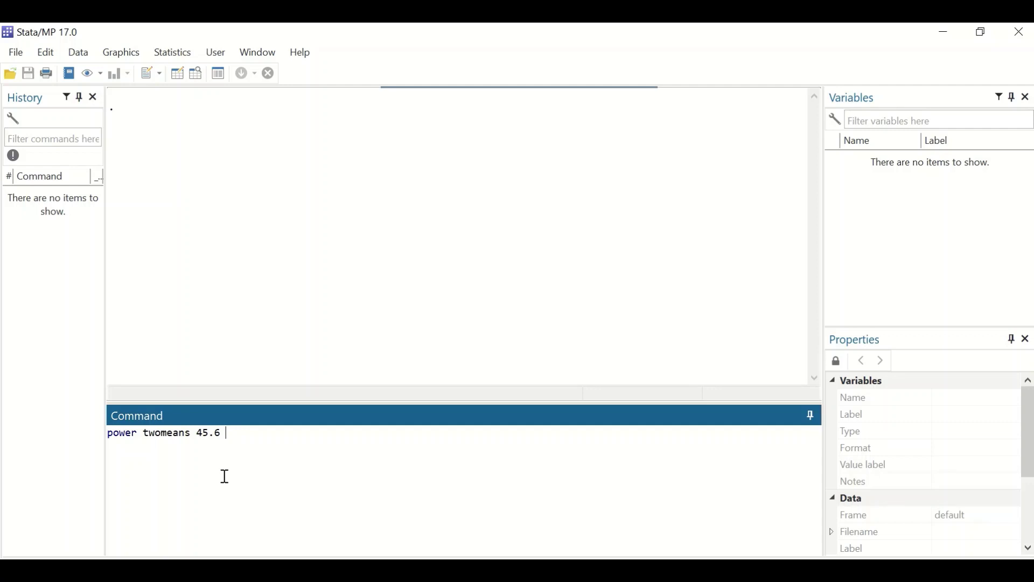
text( 48.3,)
text(17.7)
double_click(265, 434)
click(265, 434)
text(sd()
click(314, 433)
text())
click(276, 434)
text(17.7) sd2()
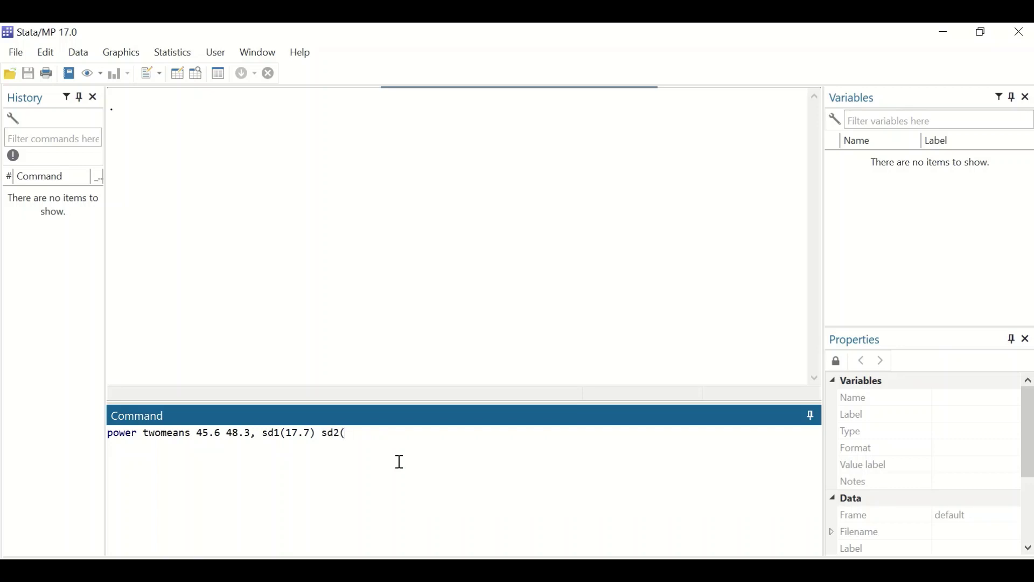
text(18.6))
Add n1(200), n2(200) and alpha(0.05) to the two-means command and run it to estimate the power.
text(n()
text(200))
text(n(200))
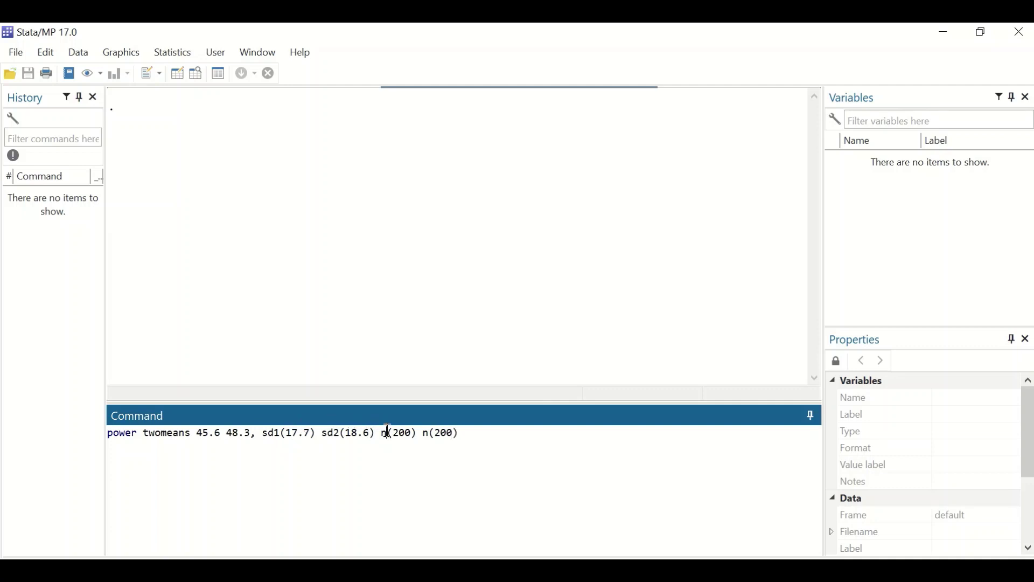
click(387, 434)
text(1)
click(438, 434)
text(2)
click(479, 434)
text(alpha)
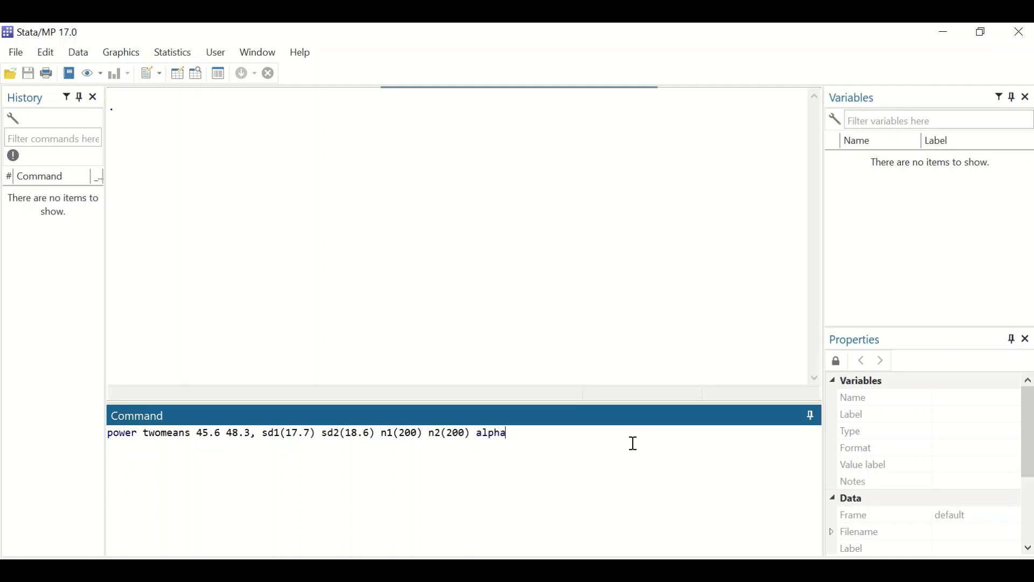
text((0.05)
key(Escape)
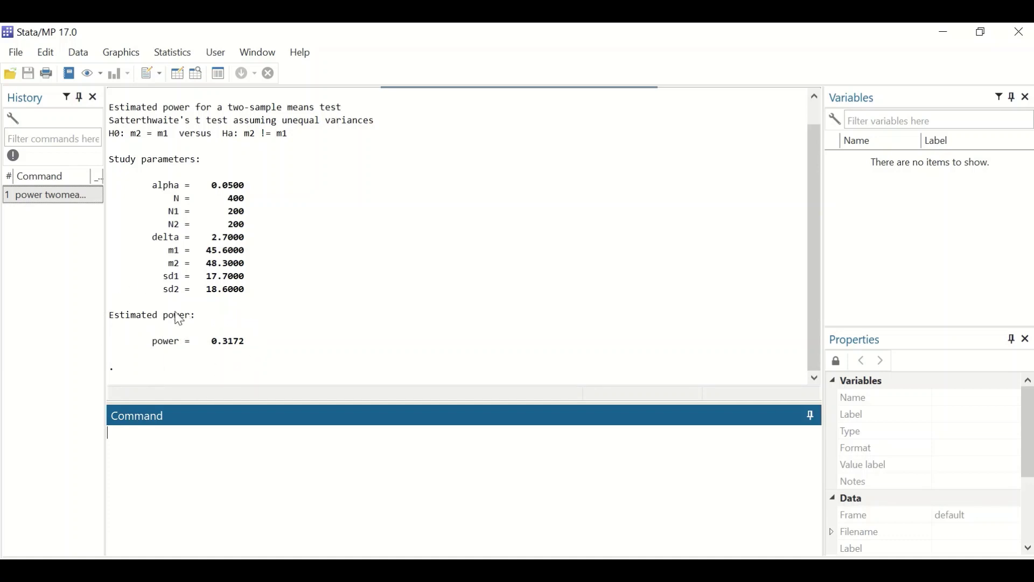
click(319, 353)
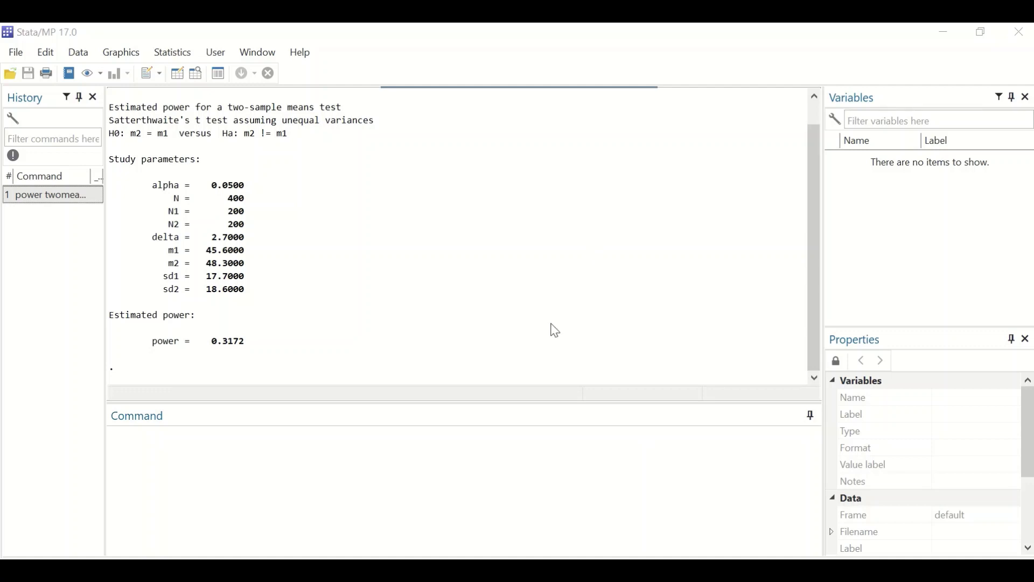
Copy the executed power twomeans command from the results and paste it as a new command.
scroll(554, 330, up, 1)
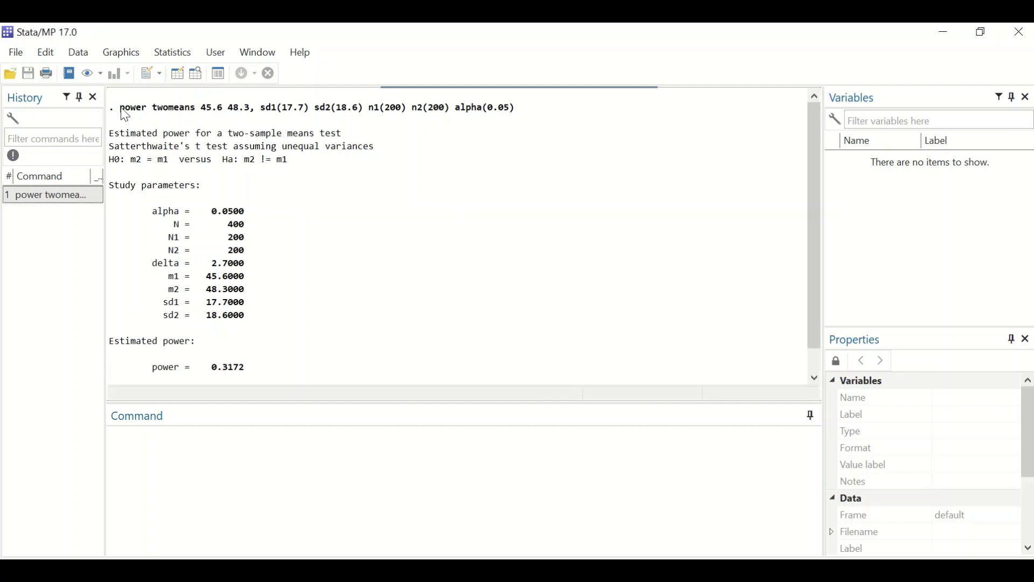
drag(120, 108, 515, 112)
key(ctrl+c)
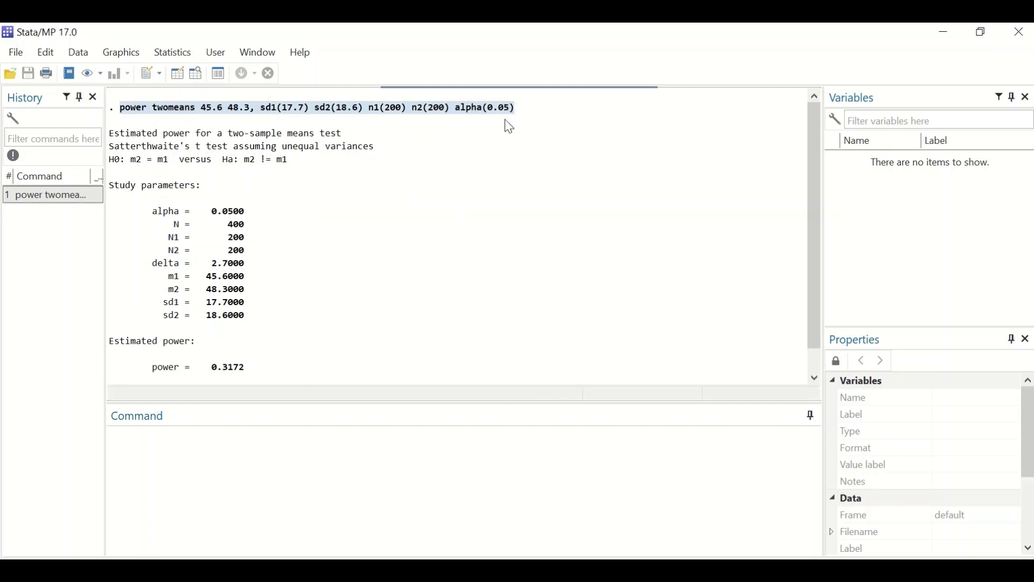
click(167, 448)
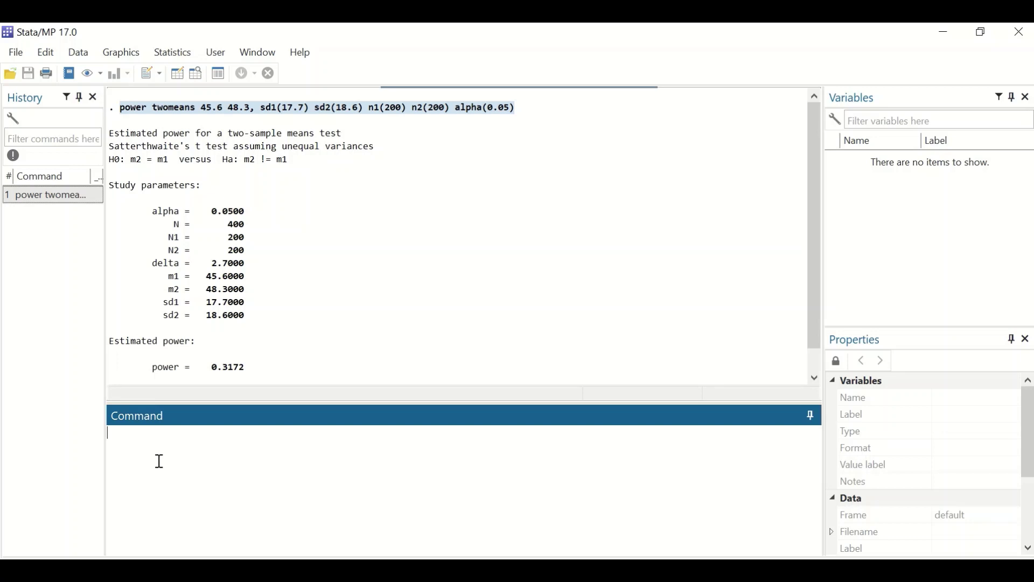
key(Page_Up)
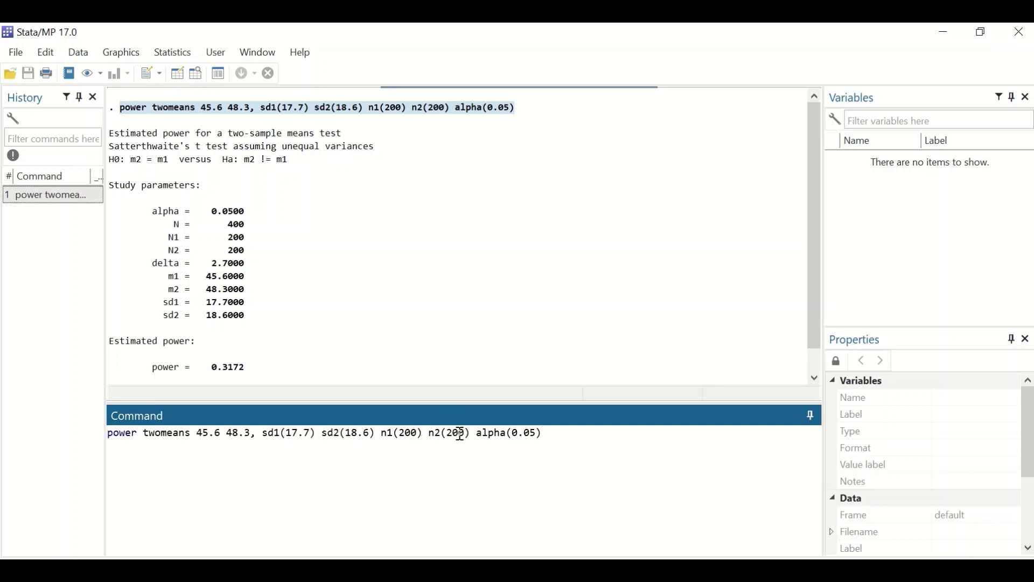
Set both n1 and n2 to 2000 in the pasted command and run it.
click(417, 440)
key(BackSpace)
key(BackSpace)
text(2000)
key(BackSpace)
key(BackSpace)
key(BackSpace)
key(BackSpace)
text(000)
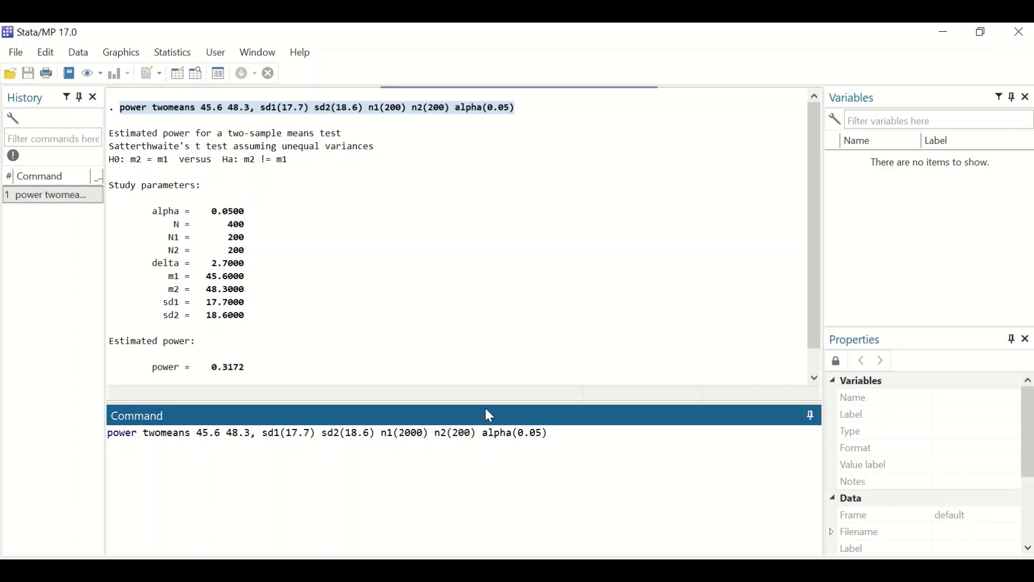
text(0)
key(Return)
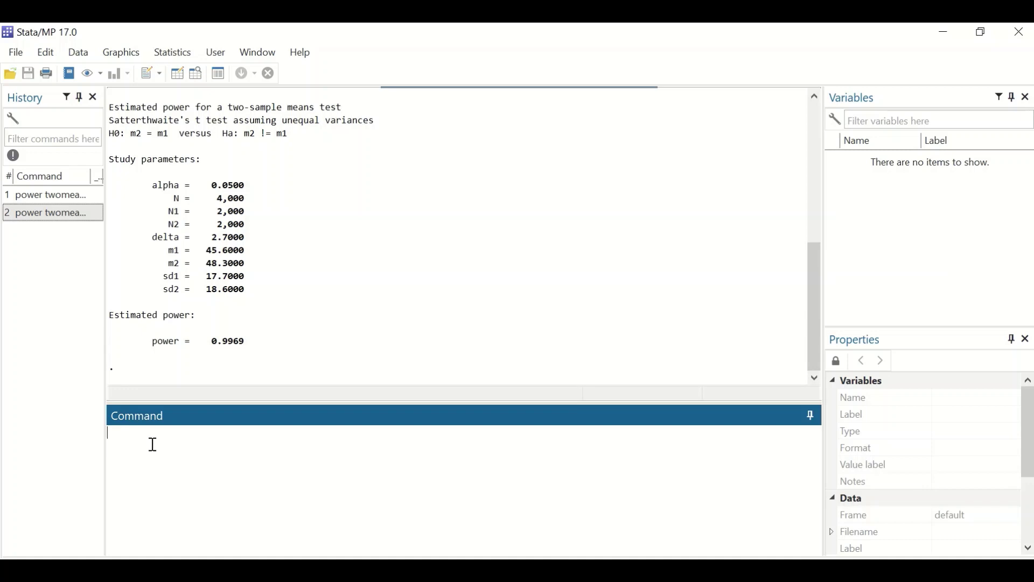
Paste the two-means command again, set n1 and n2 to 2000 and alpha to 0.01, and run it.
key(ctrl+v)
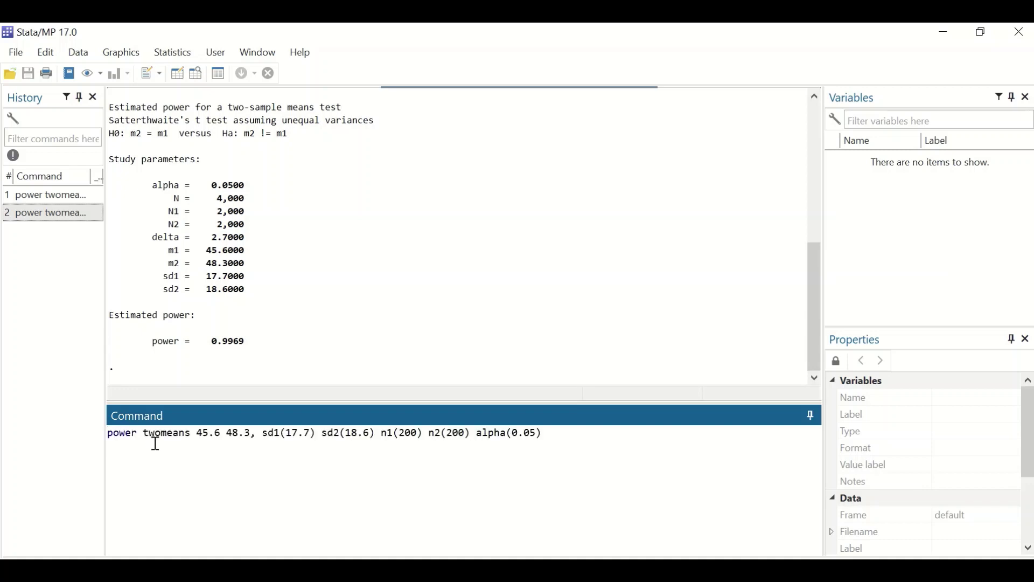
click(408, 431)
text(0)
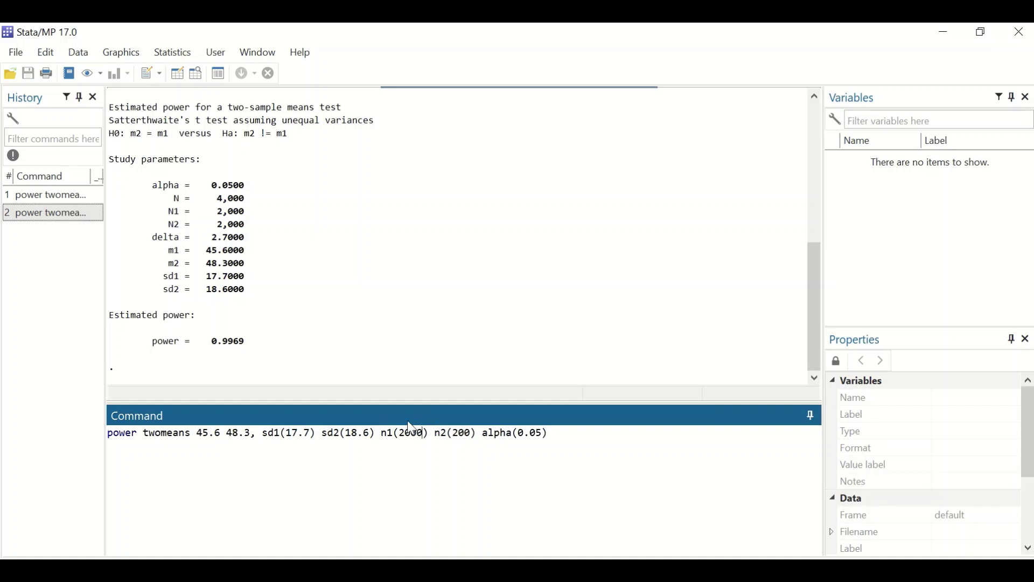
click(472, 432)
text(0)
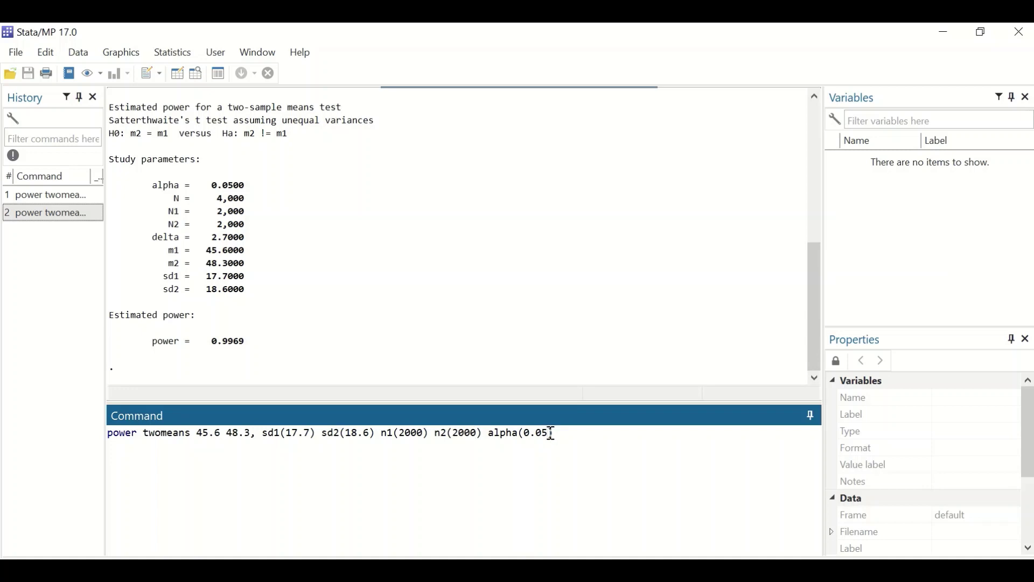
key(BackSpace)
text(1)
key(Return)
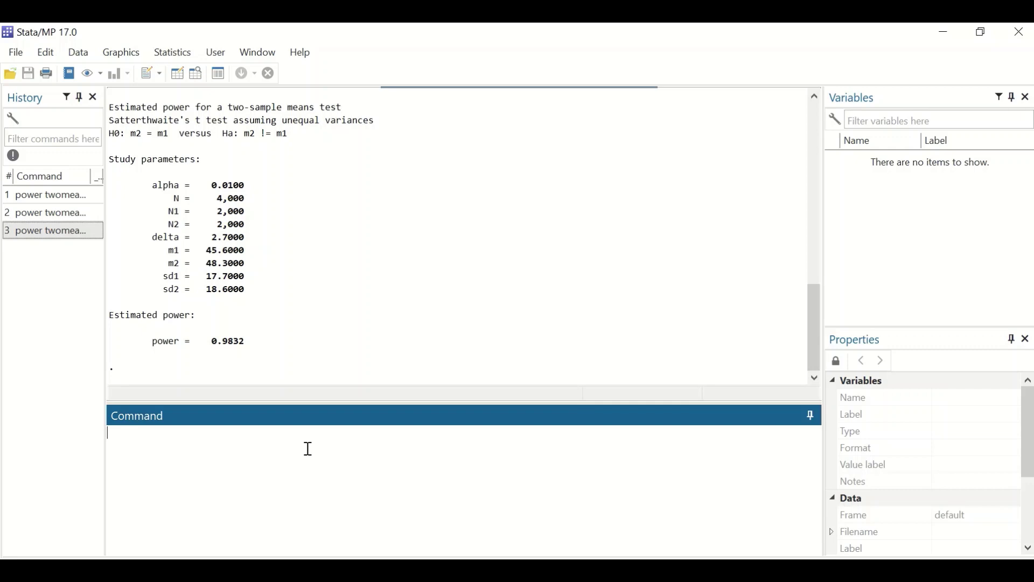
Try to run the command power twoproportions 0.32 0.45 n1(100) n2(100).
text(power two)
text(proportions)
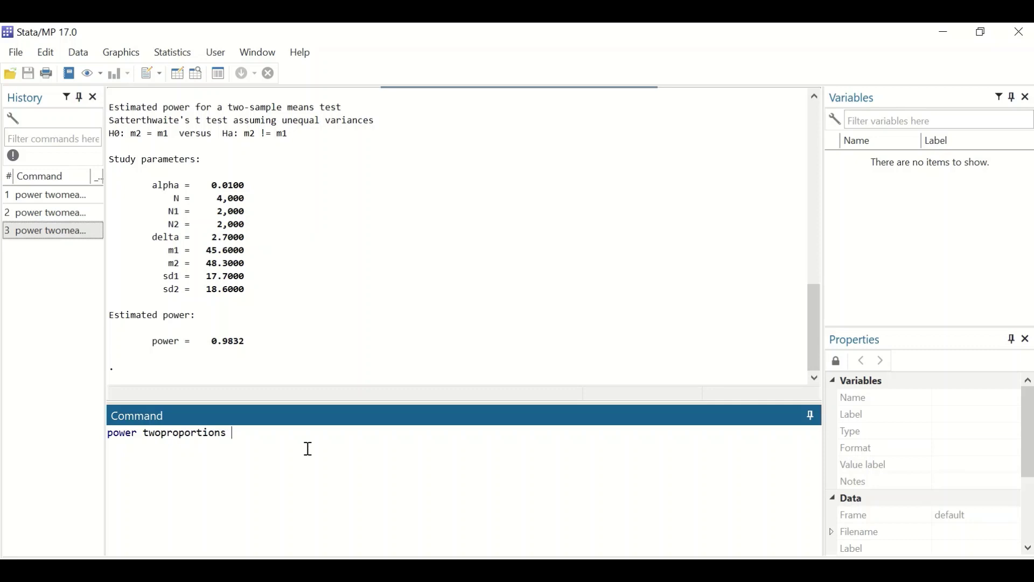
text( 0.)
key(BackSpace)
key(BackSpace)
text(0.32 0.45 N)
key(BackSpace)
text(n1(100))
text(n2(100))
key(Return)
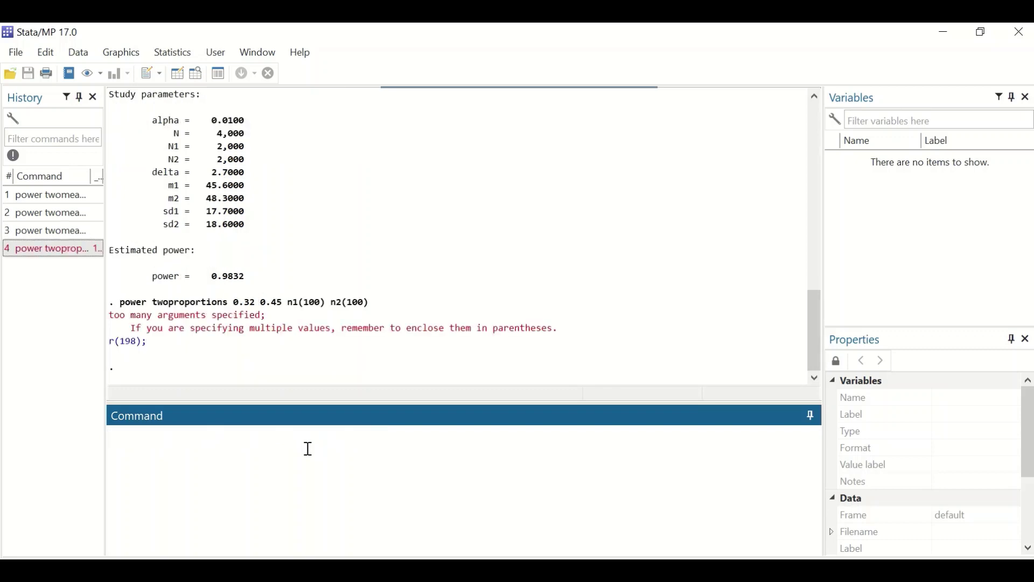
Reuse the two-proportions command, insert a comma after 0.45 before the n1(100) option, and run it.
drag(368, 302, 119, 303)
key(ctrl+c)
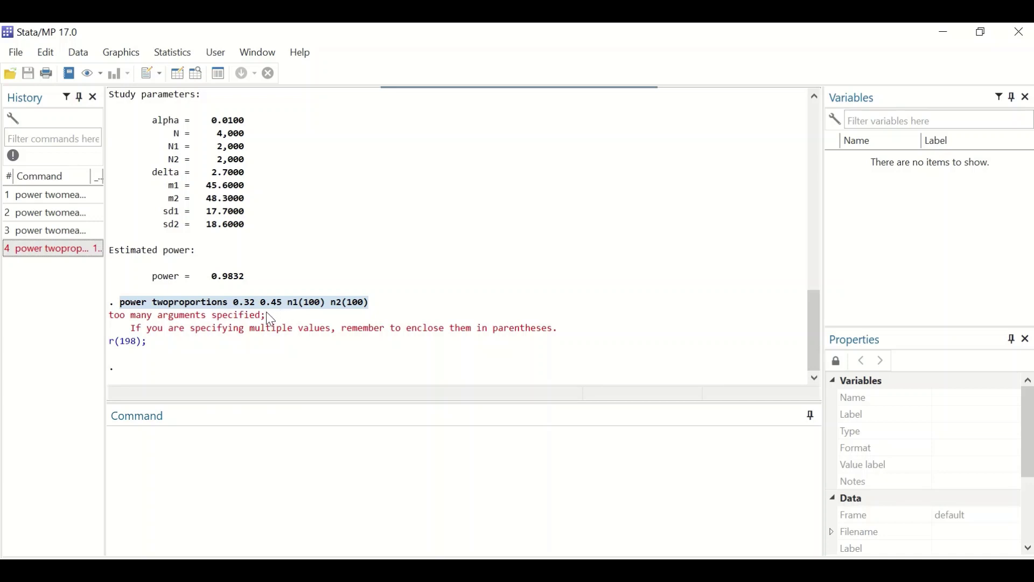
click(187, 445)
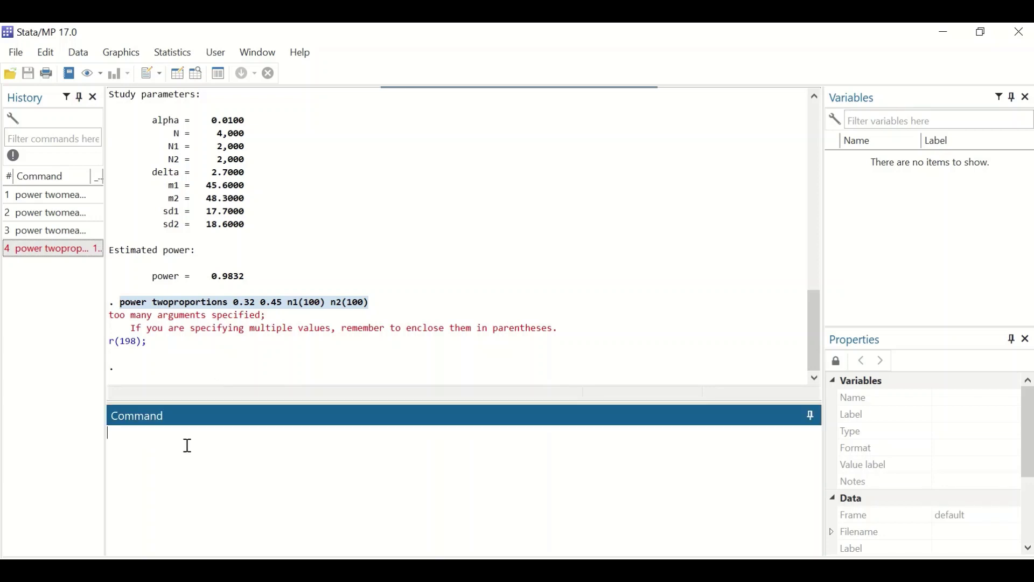
key(ctrl+v)
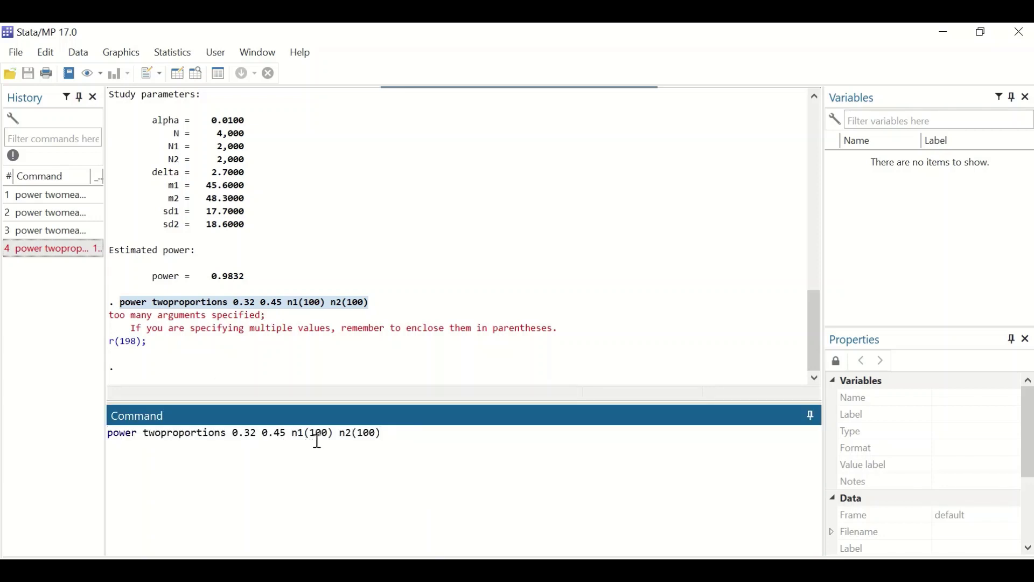
text(,)
key(Return)
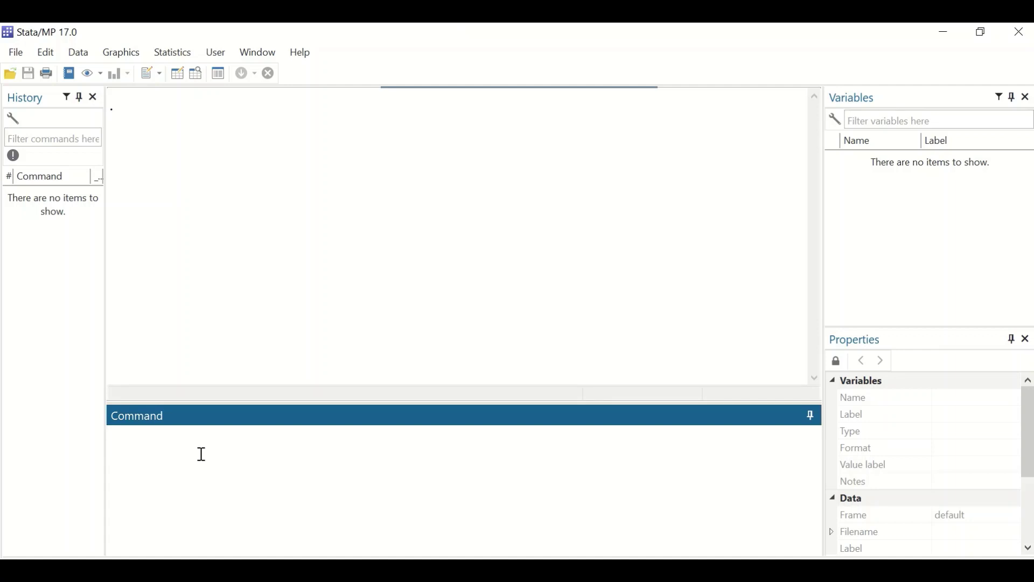
Estimate the sample size by running power twomeans 35.6 39.1, sd1(6.6) sd2(7.1) alpha(0.05) power(0.8).
text(power twomeans)
text(35.6)
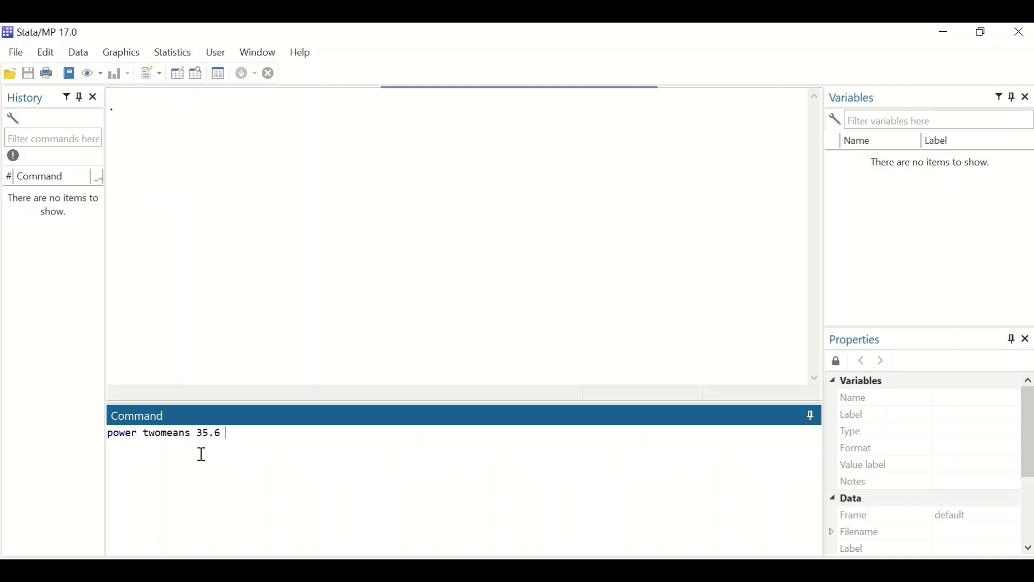
text( 39.1, sd1(6.6) sd2(7.1))
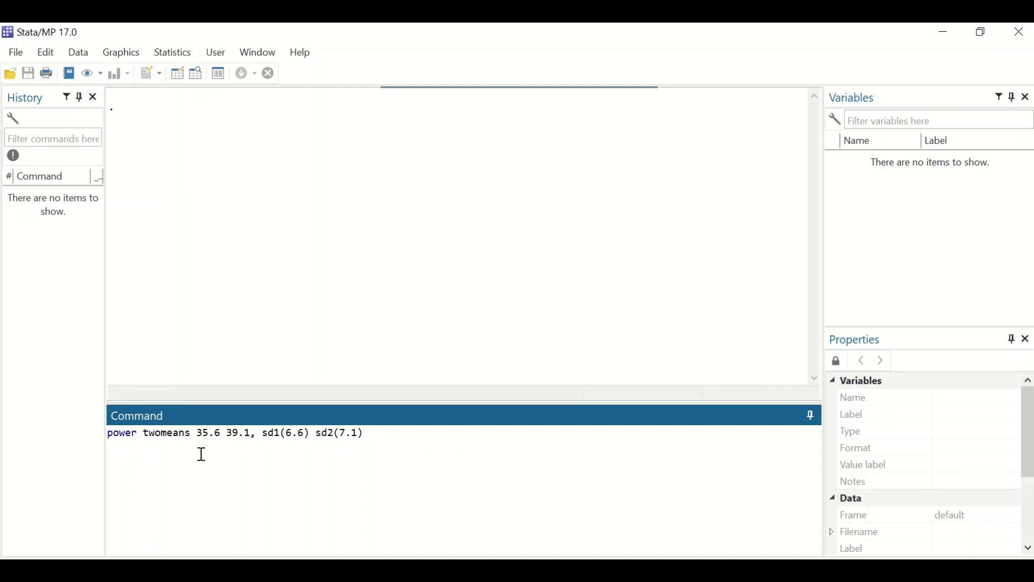
text( alpha(0.05) power()
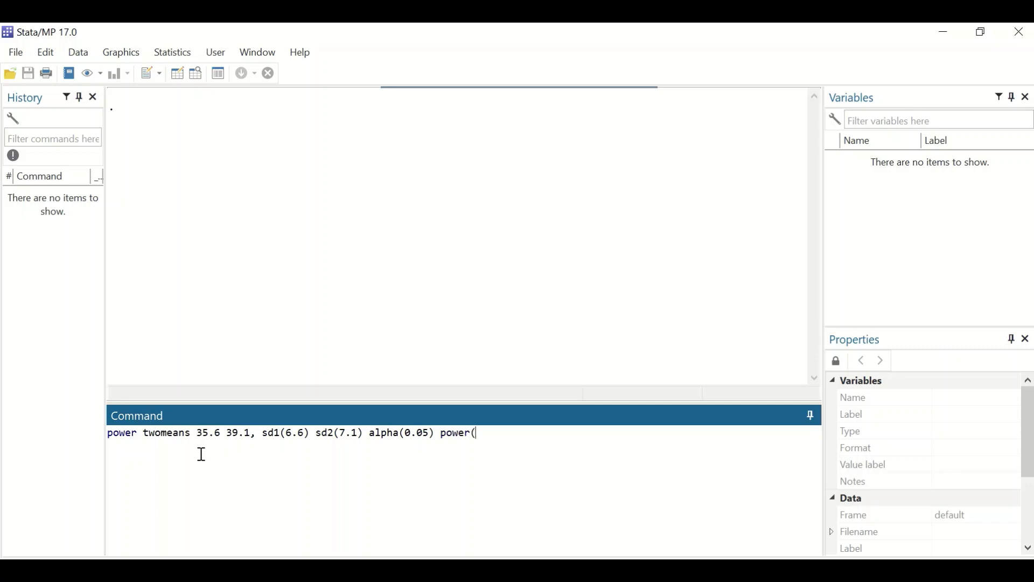
text(0.8))
key(Return)
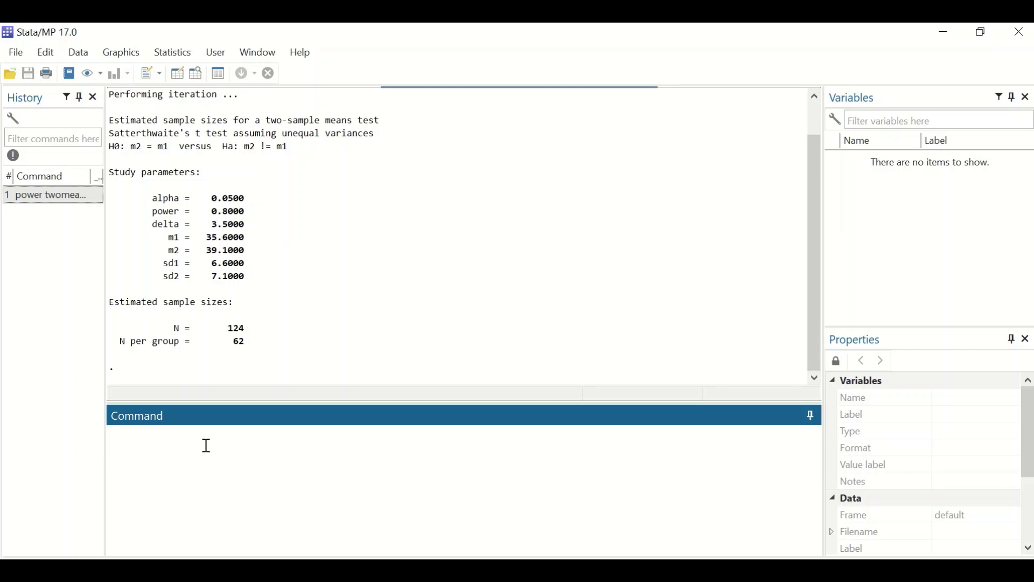
Copy the executed two-means sample-size command, change its power option to 0.95, and run it.
scroll(152, 130, up, 1)
drag(111, 108, 475, 120)
key(ctrl+c)
click(238, 459)
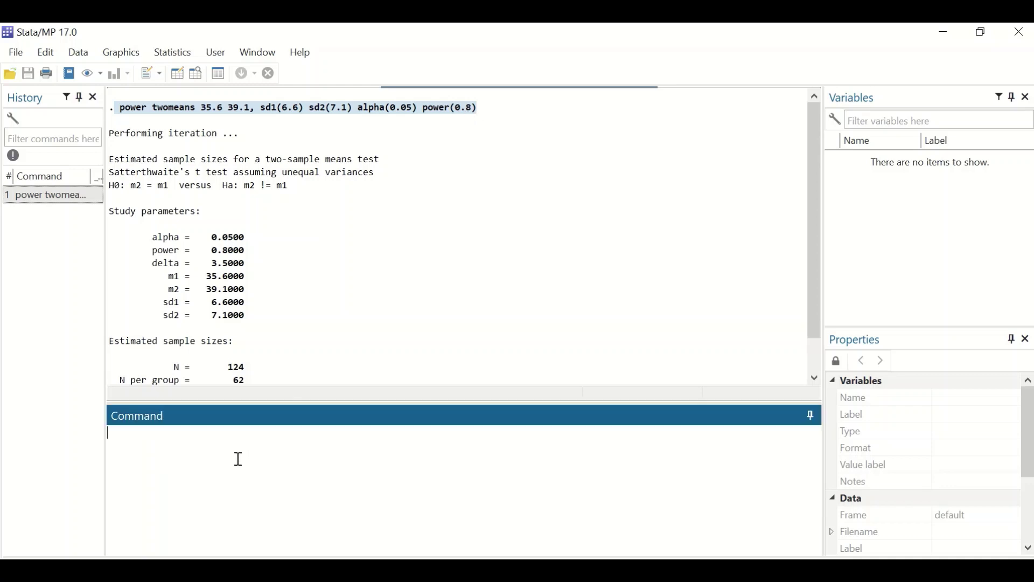
key(ctrl+v)
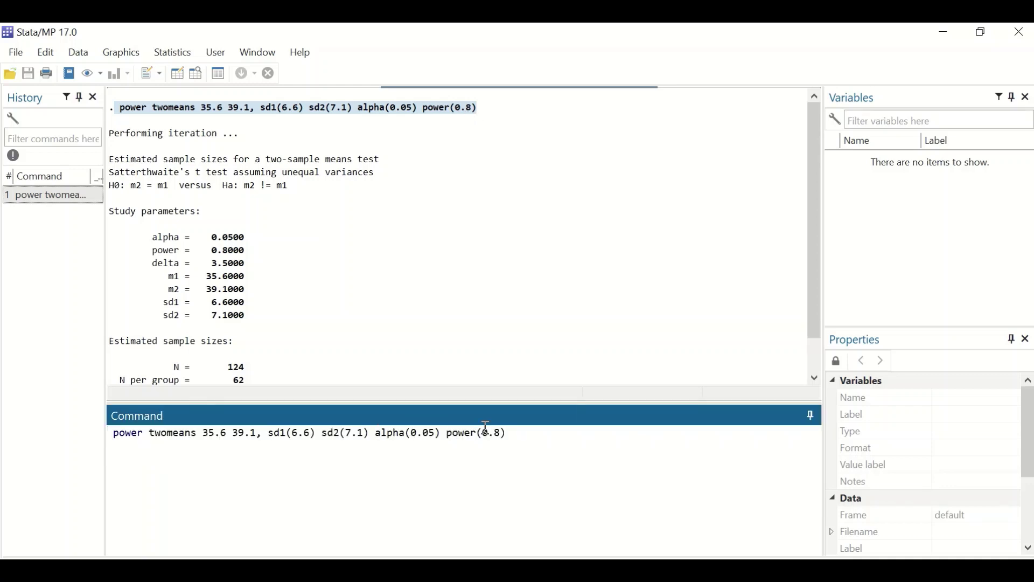
text(95)
key(Return)
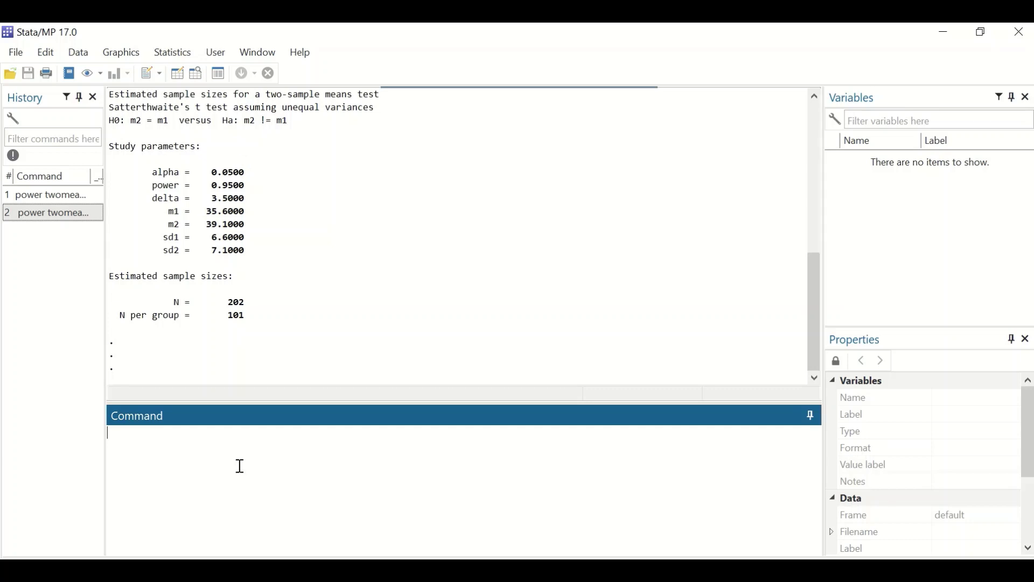
Paste the copied two-means sample-size command again, set alpha to 0.01, and run it.
key(ctrl+v)
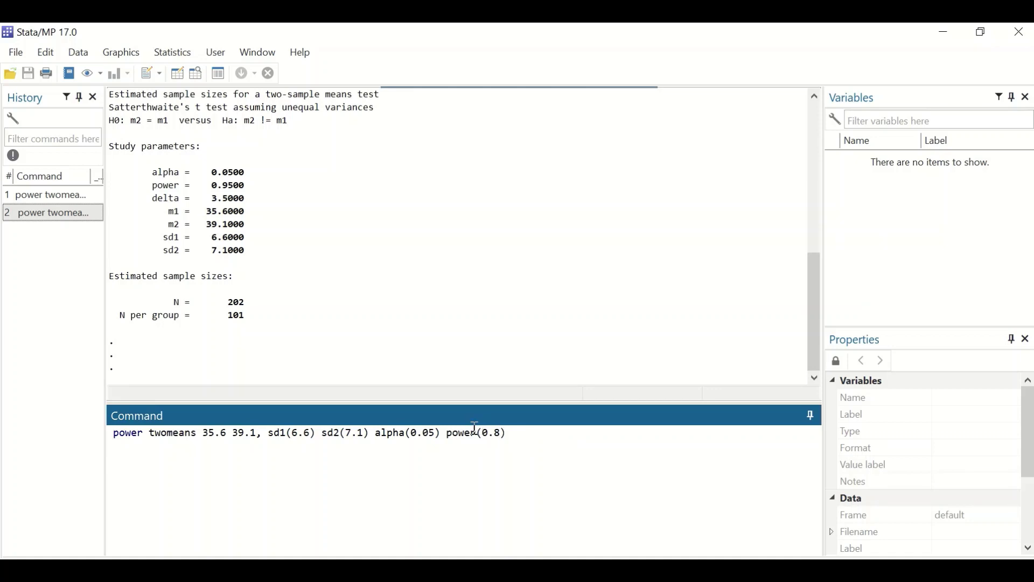
click(432, 433)
key(BackSpace)
text(1)
key(Return)
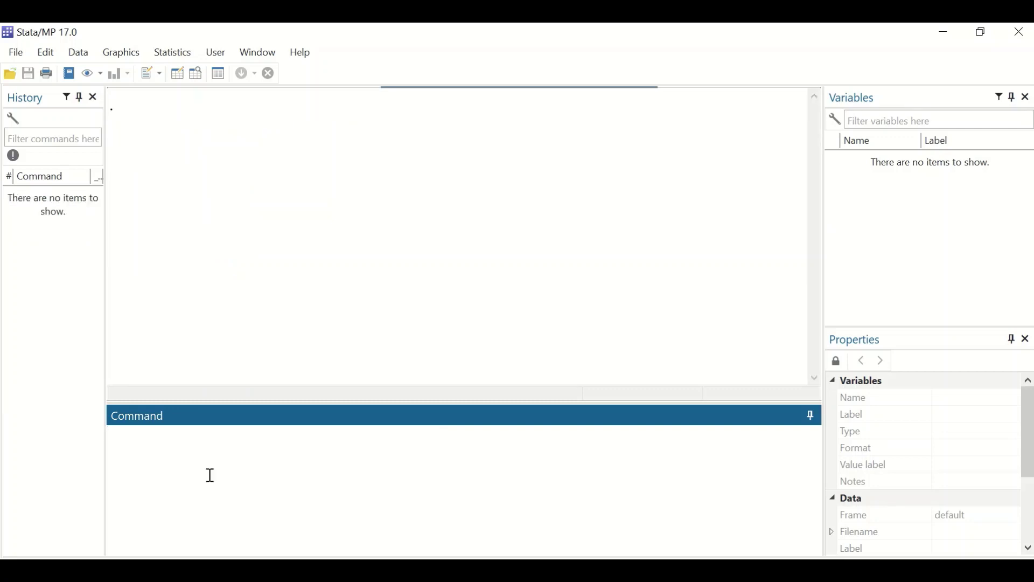
Estimate the sample size for two proportions by running power twoproportions 0.65 0.33, p(0.8).
text(power twoproportions)
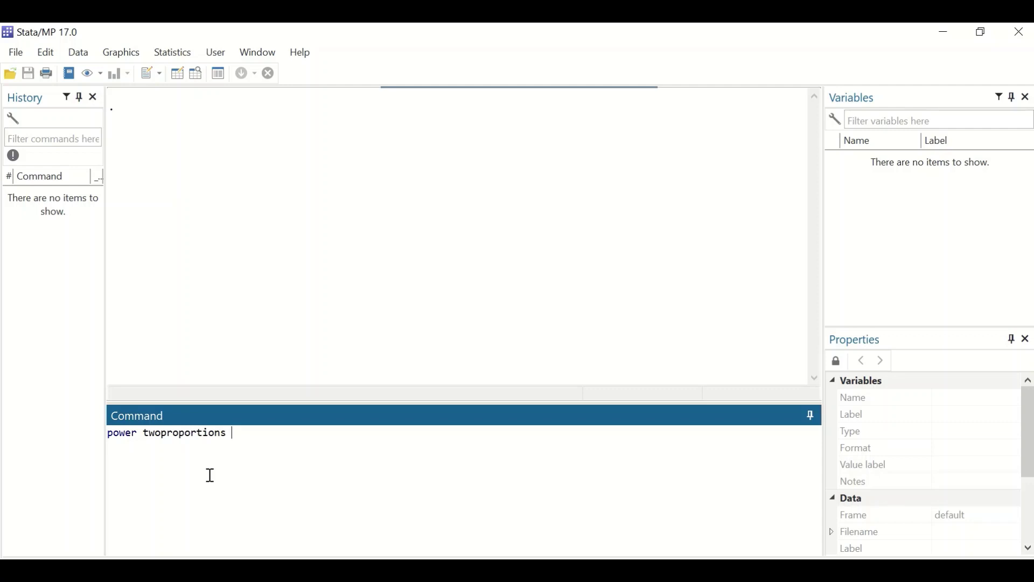
text( 0.65 0.33)
text(, p(0.8))
key(Return)
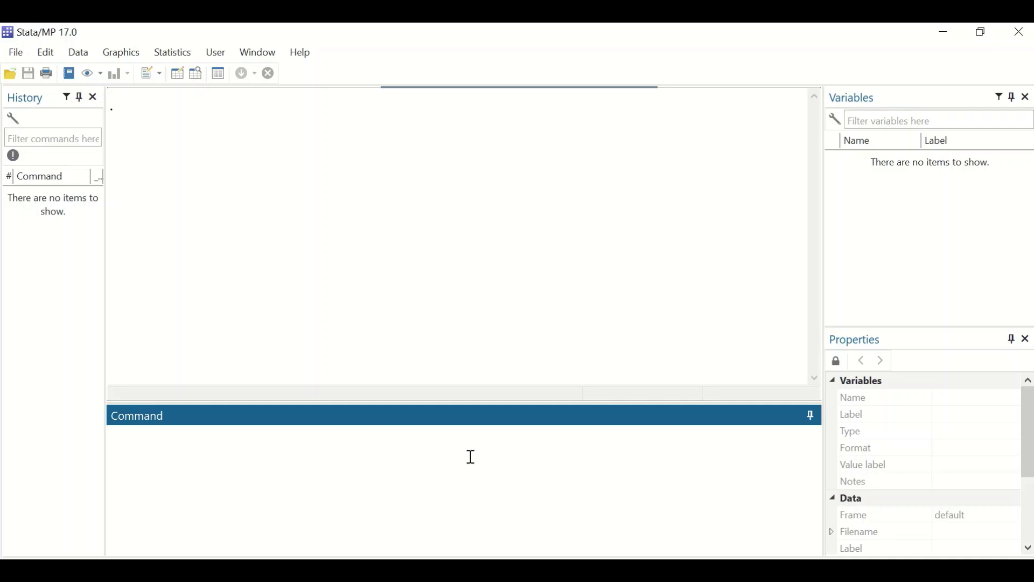
Run power twoproportions 0.65 0.33, p(0.80) nratio(2) to estimate sample sizes with a 2:1 group ratio.
text(power twoproportions)
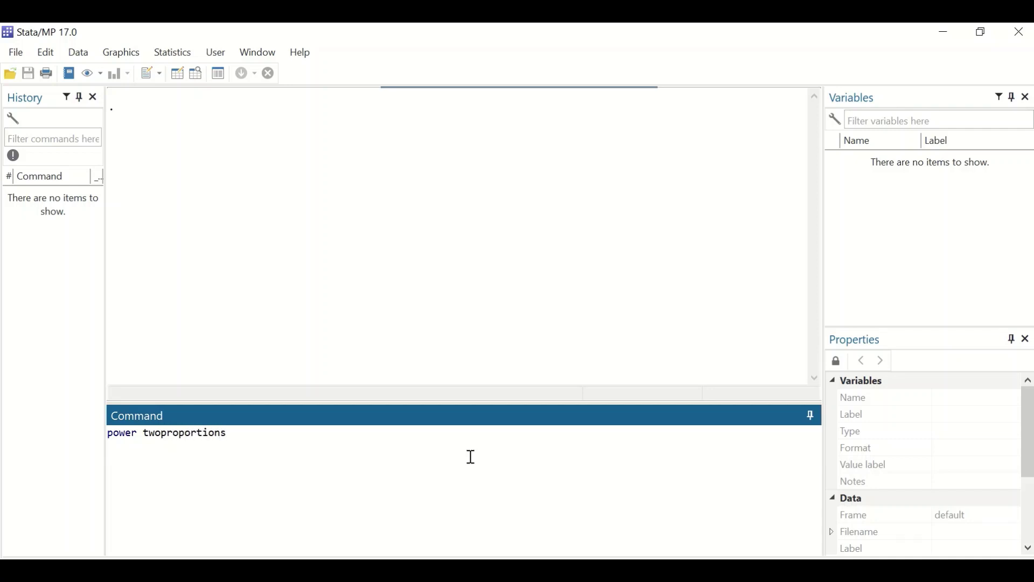
text( 0.65 0.33, p(0.80) nratio)
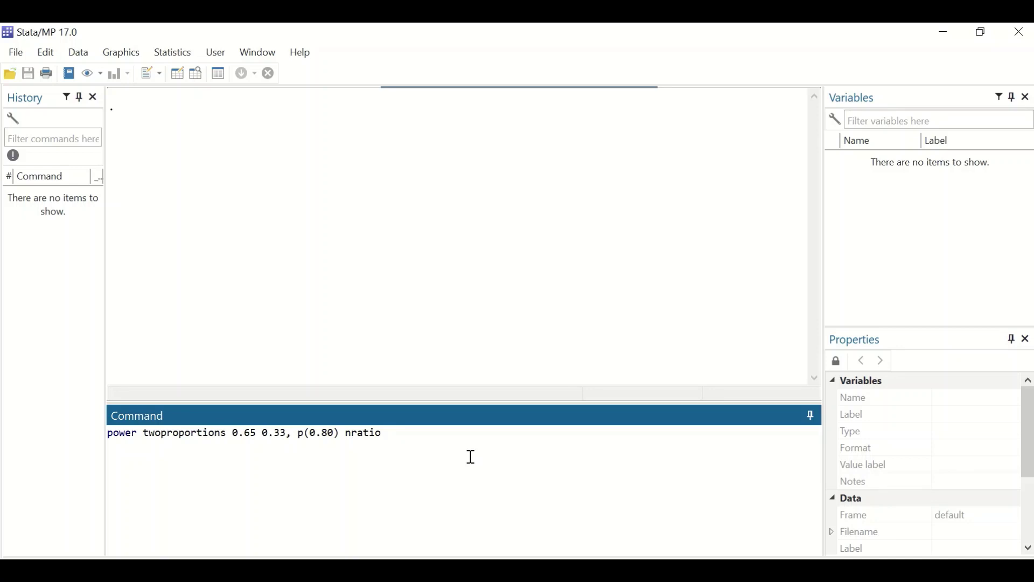
text((2))
key(Return)
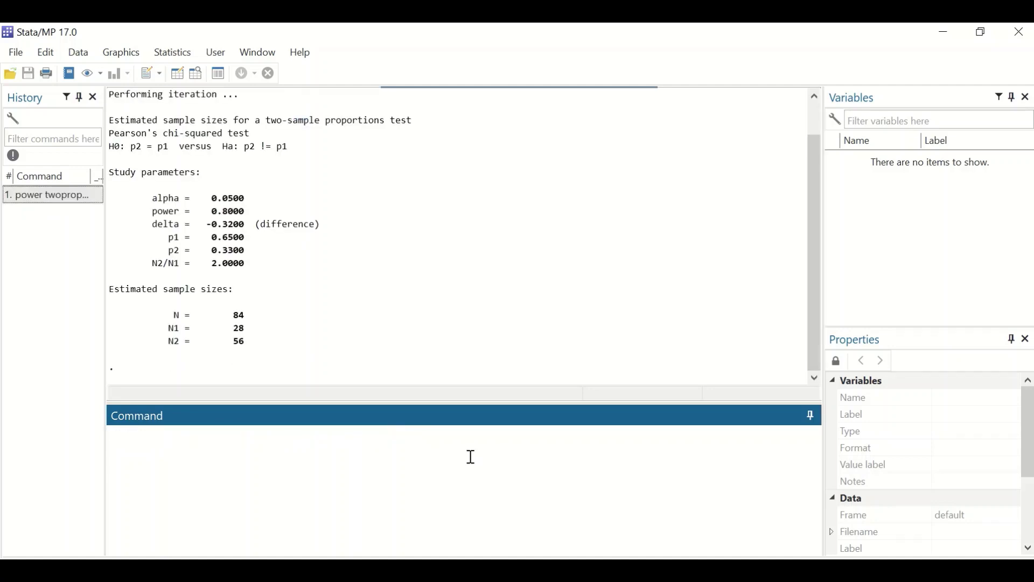